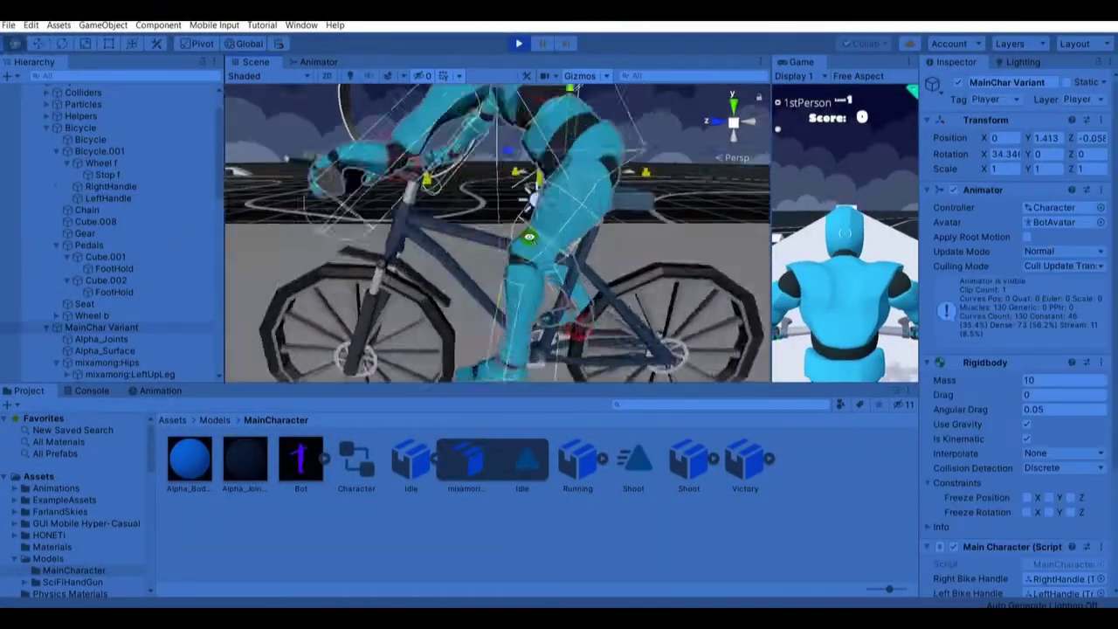
# Step: Inspect the pedal's FootHold, the rider, the bike's LeftHandle and the first-person camera
pyautogui.scroll(5, 498, 175)
pyautogui.click(498, 103)
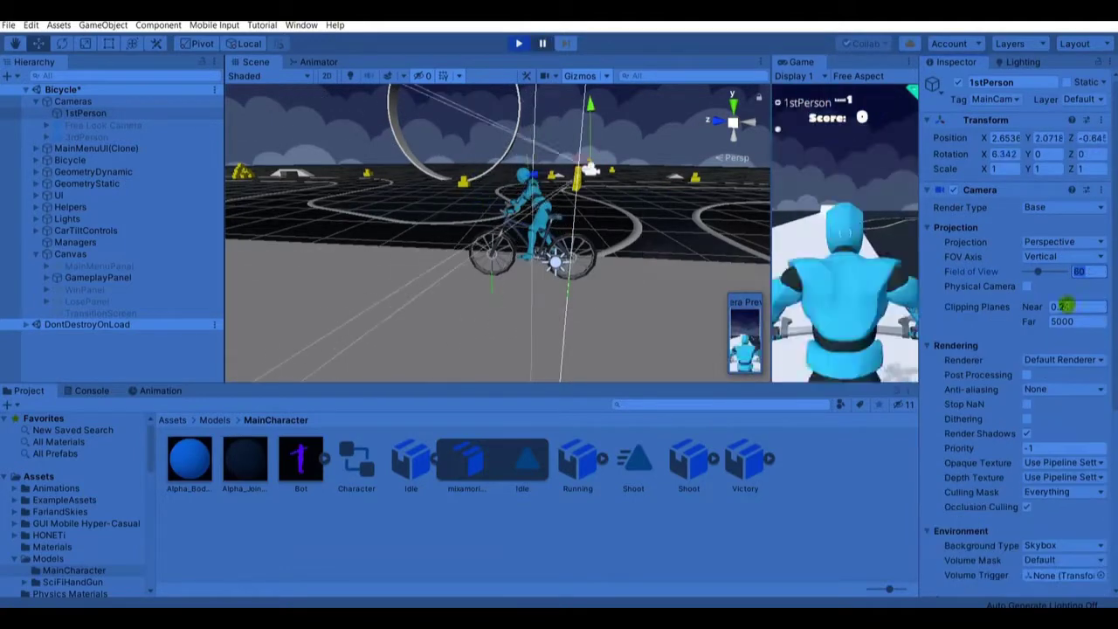
pyautogui.click(533, 262)
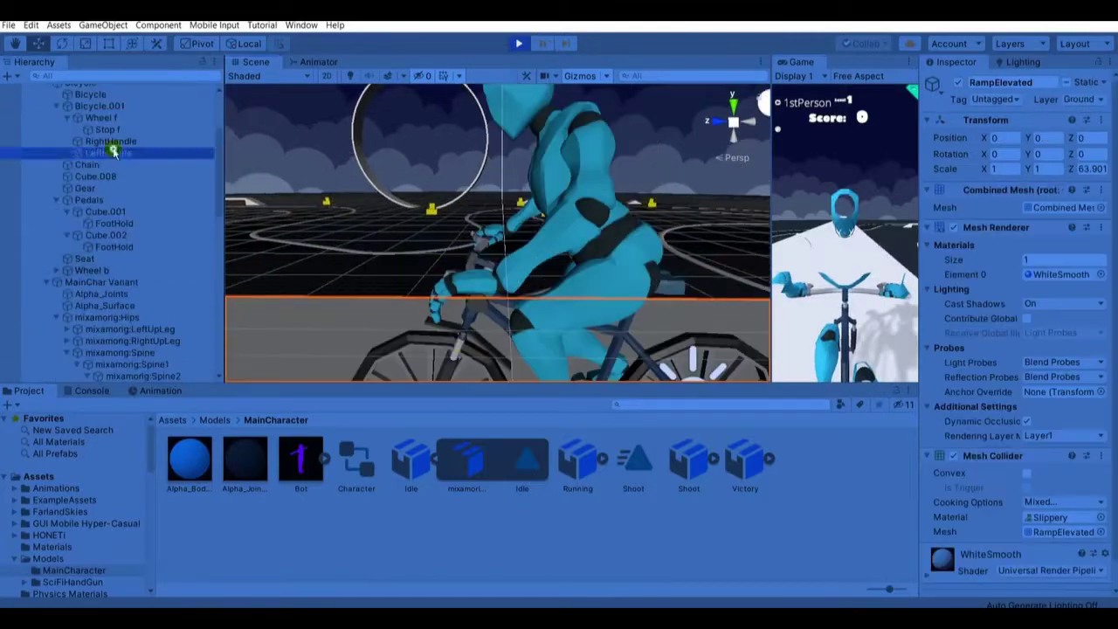
pyautogui.click(108, 153)
pyautogui.click(101, 283)
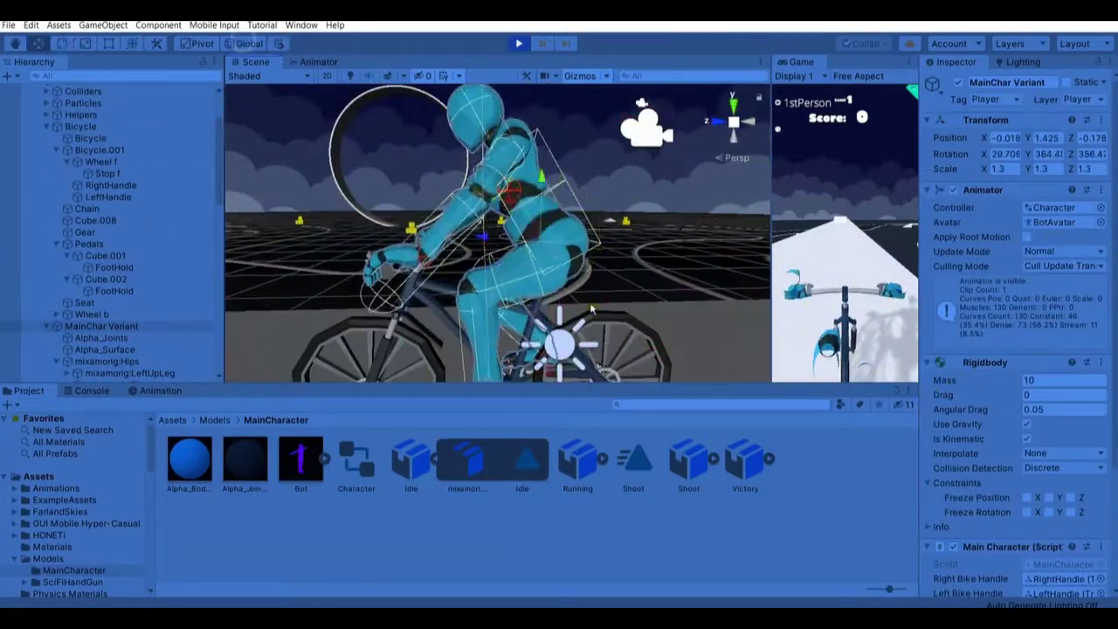
pyautogui.click(647, 126)
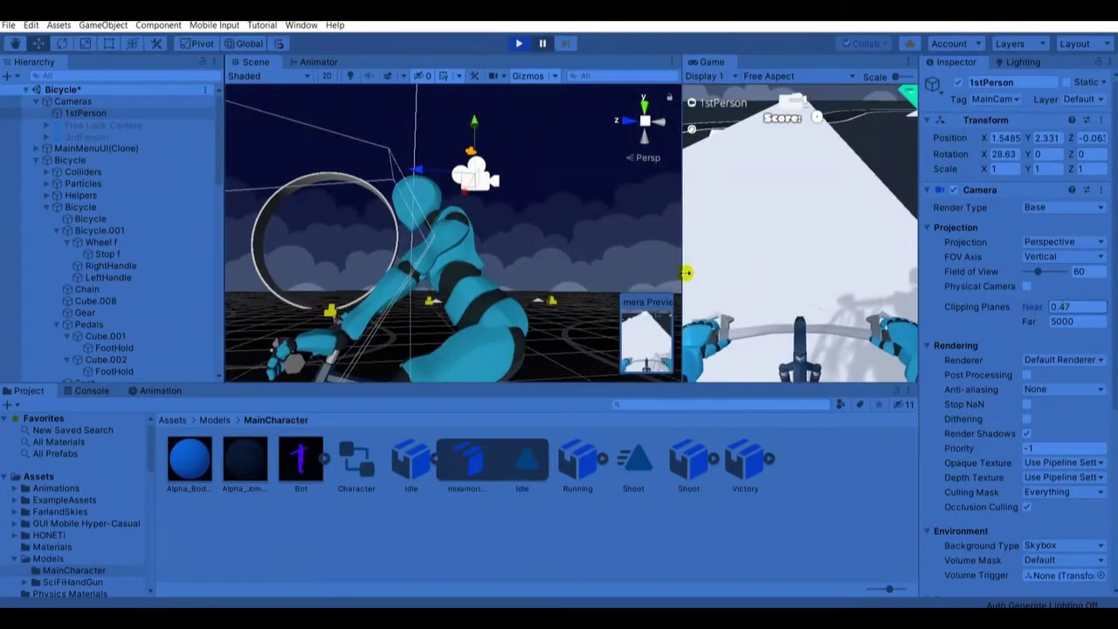
# Step: Widen the Game view and set its resolution to 1920x1080
pyautogui.moveTo(686, 273); pyautogui.dragTo(628, 273)
pyautogui.click(714, 76)
pyautogui.click(746, 227)
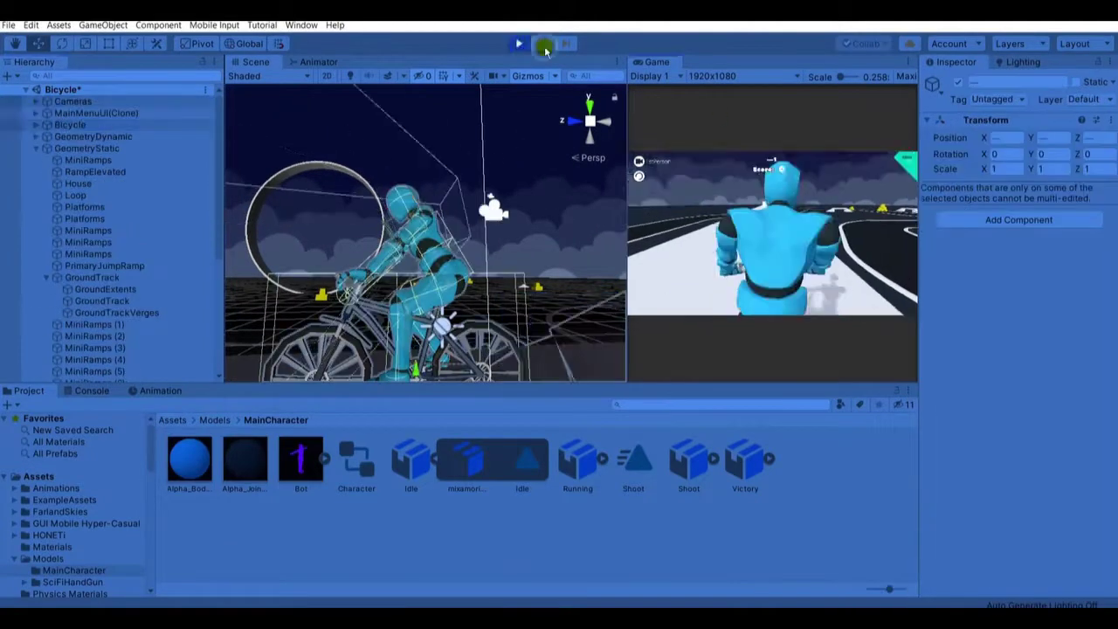
# Step: Stop the game and paste the copied transform values onto the bike's handle points
pyautogui.click(520, 43)
pyautogui.doubleClick(101, 371)
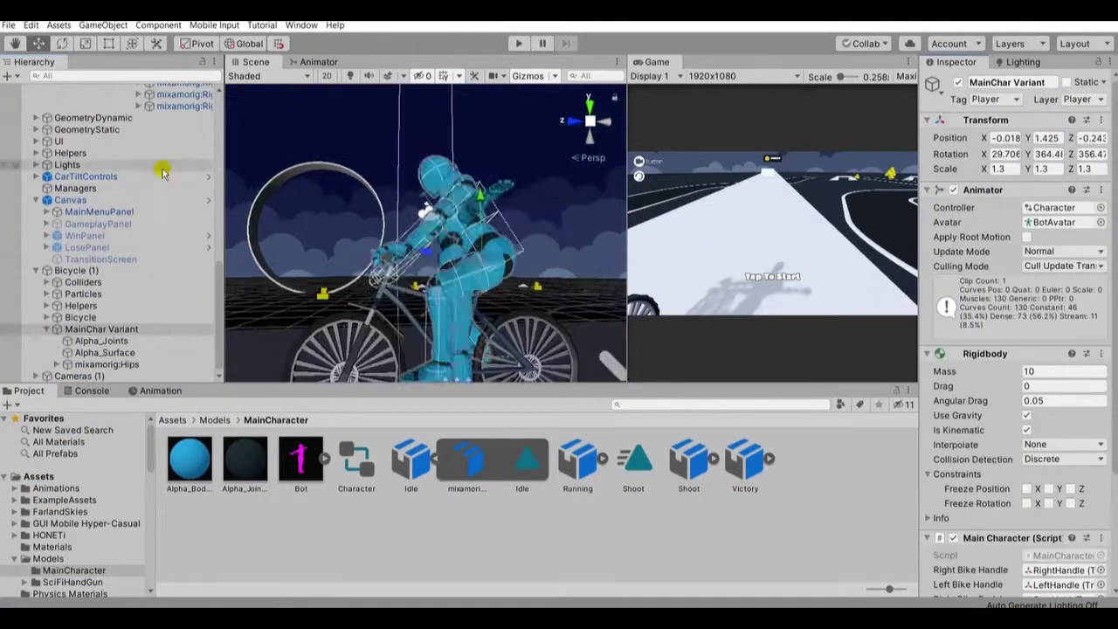
pyautogui.click(110, 311)
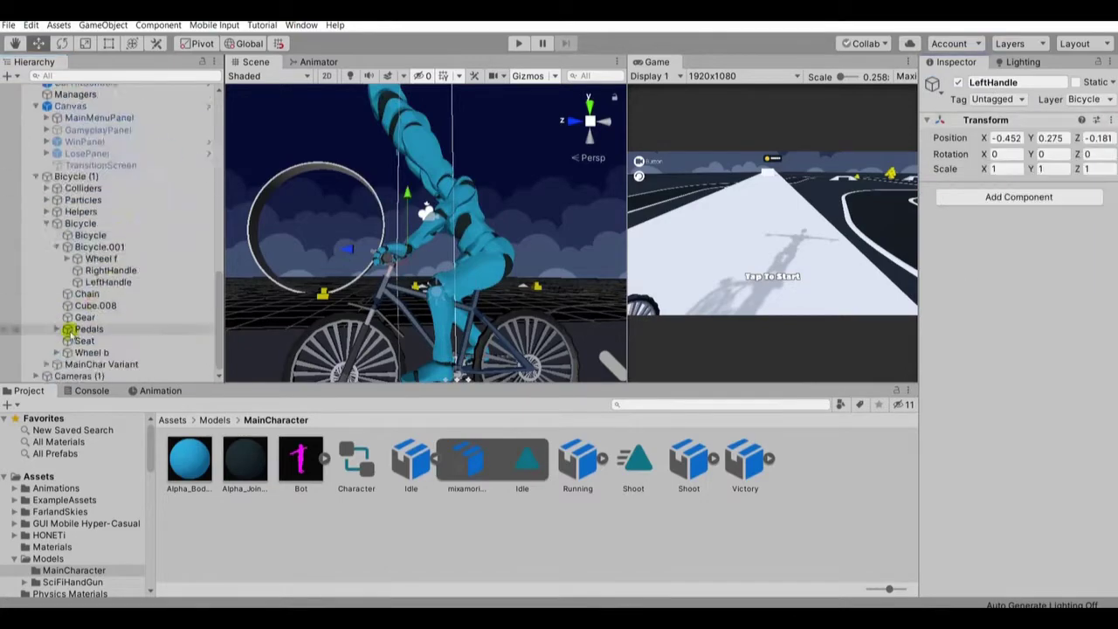
pyautogui.click(1110, 120)
pyautogui.click(1004, 210)
# Step: Start the game with Ctrl+P and frame the scene view on the rider character
pyautogui.hotkey('ctrl', 'p')
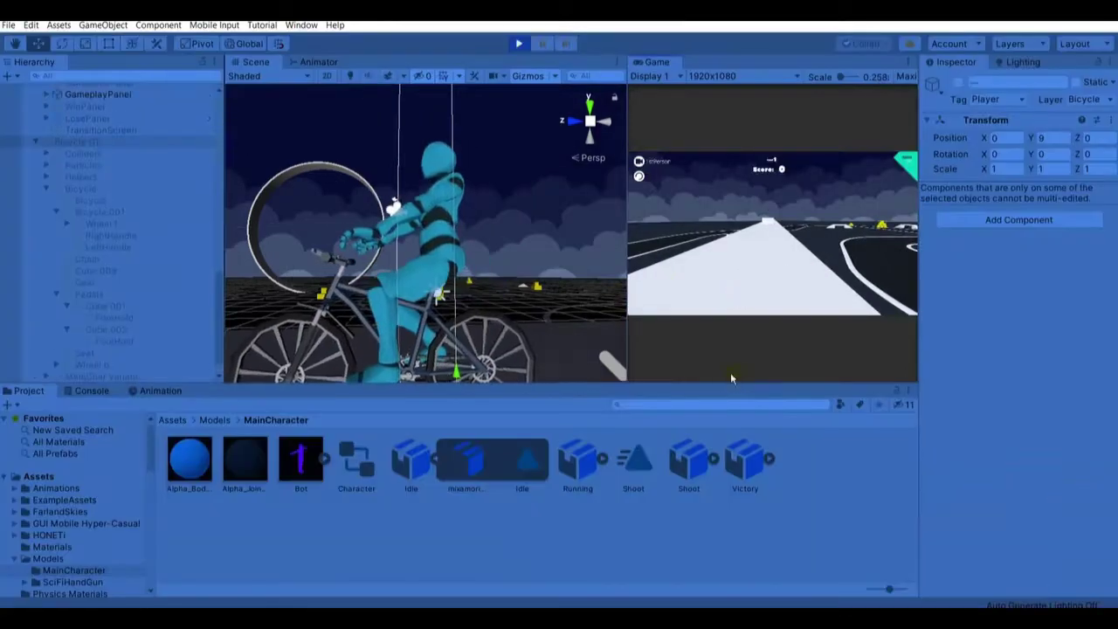
pyautogui.click(119, 319)
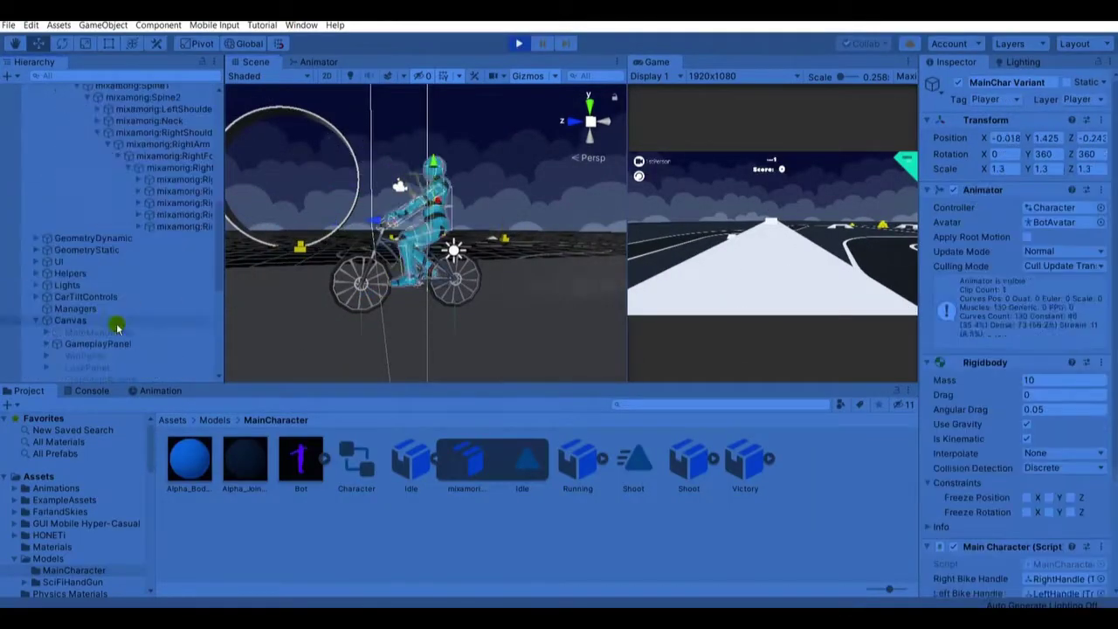
pyautogui.doubleClick(142, 179)
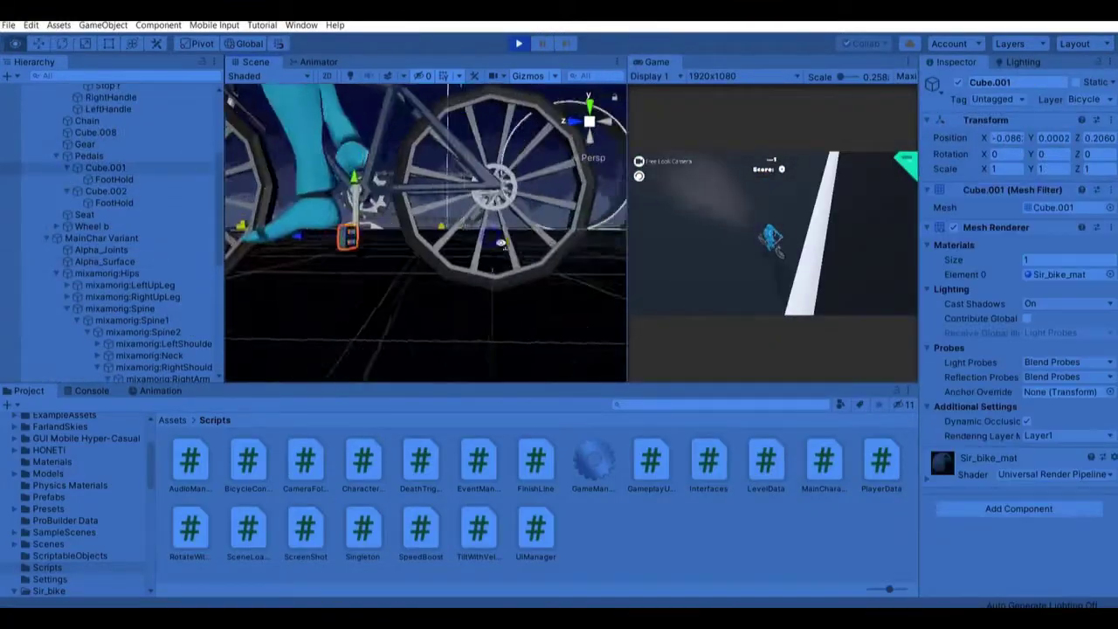
# Step: Select the Pedals object, run the game with Ctrl+P and frame the view on the rider
pyautogui.click(114, 157)
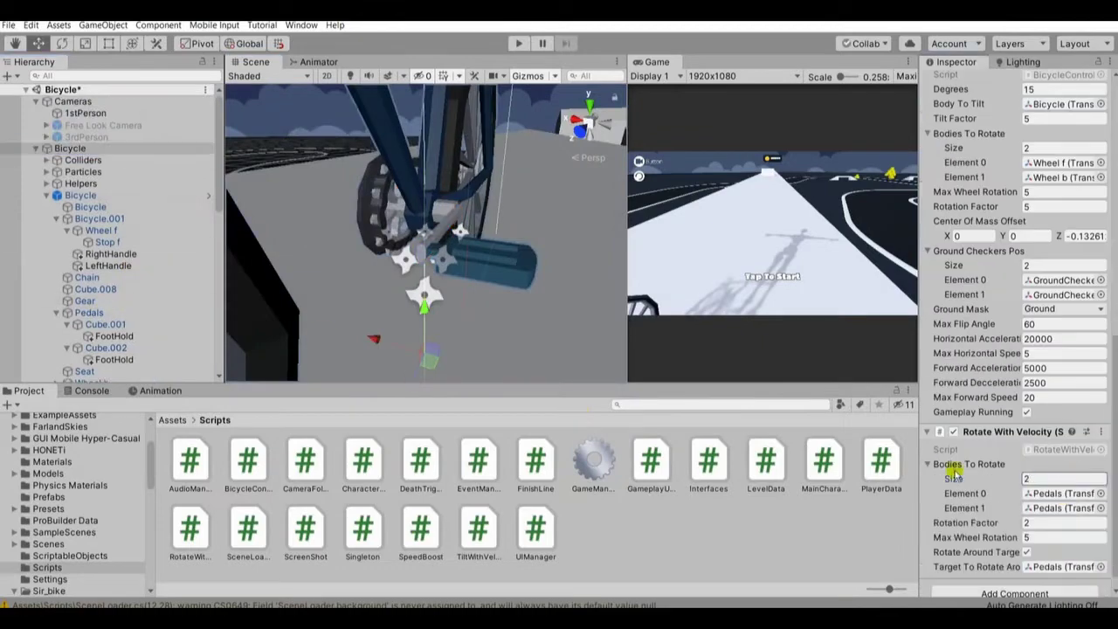
pyautogui.hotkey('ctrl', 'p')
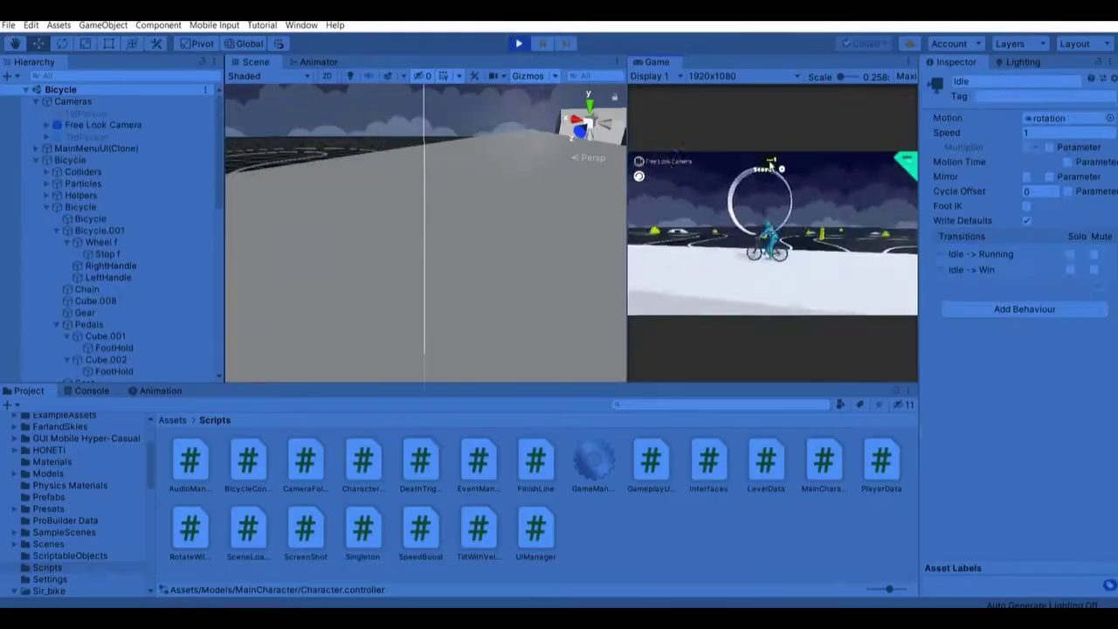
pyautogui.doubleClick(101, 319)
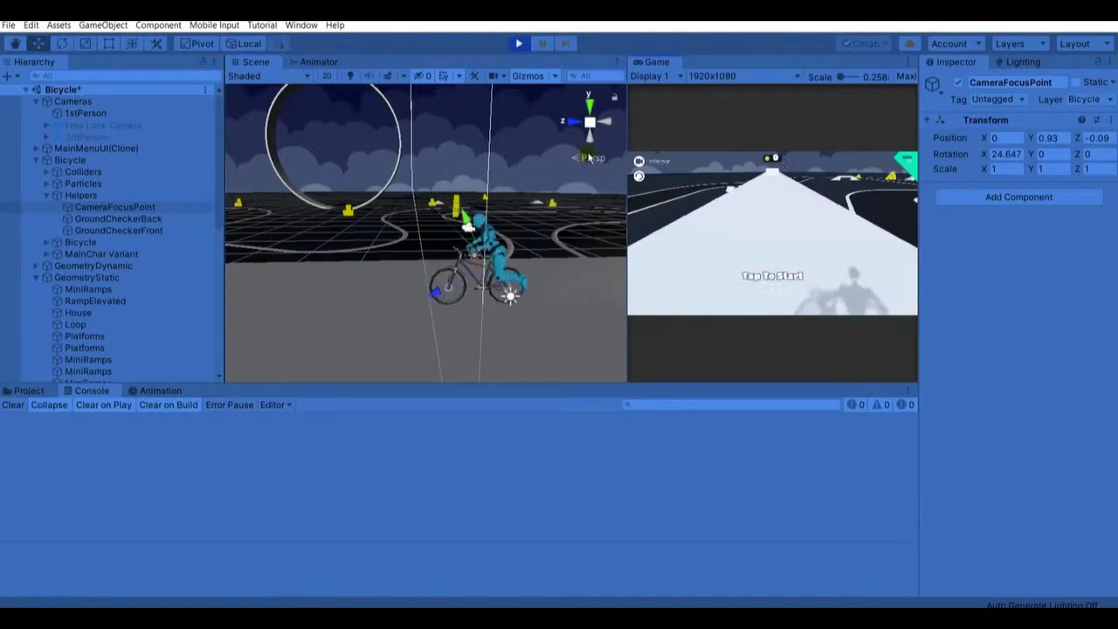
# Step: Test-ride the game, select the seat's SeatHold point and switch to the third-person camera
pyautogui.click(166, 117)
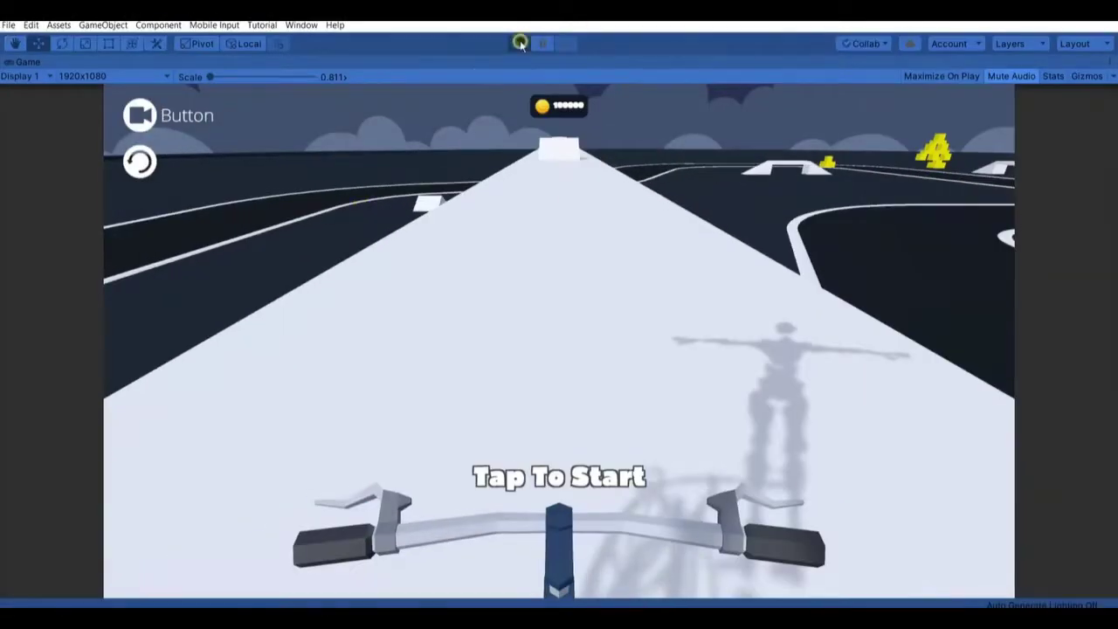
pyautogui.click(532, 425)
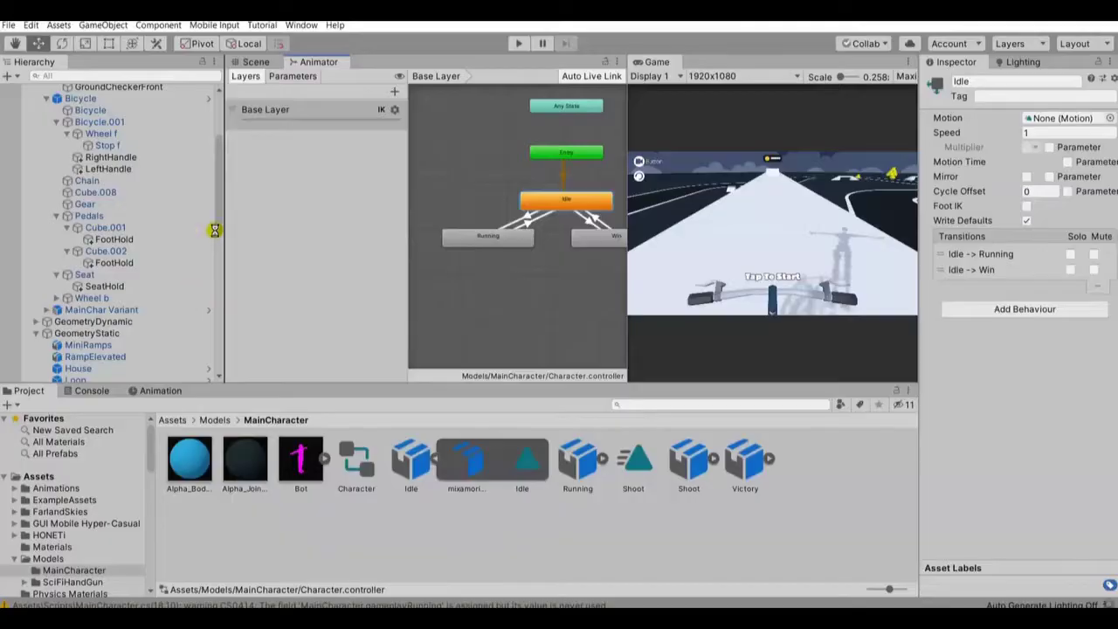
pyautogui.click(98, 286)
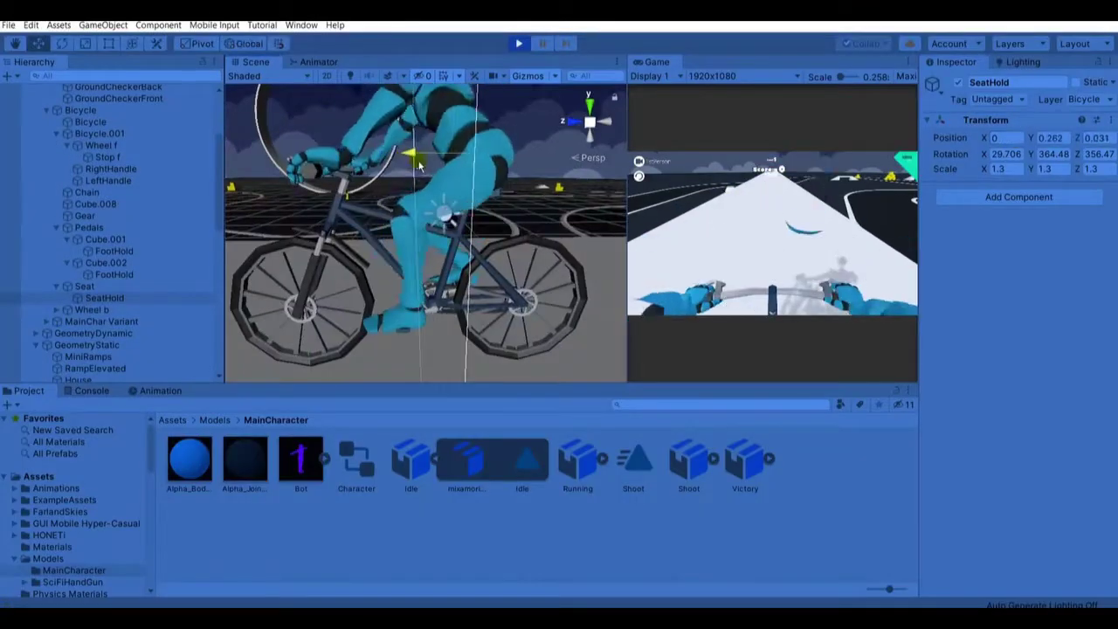
pyautogui.click(681, 164)
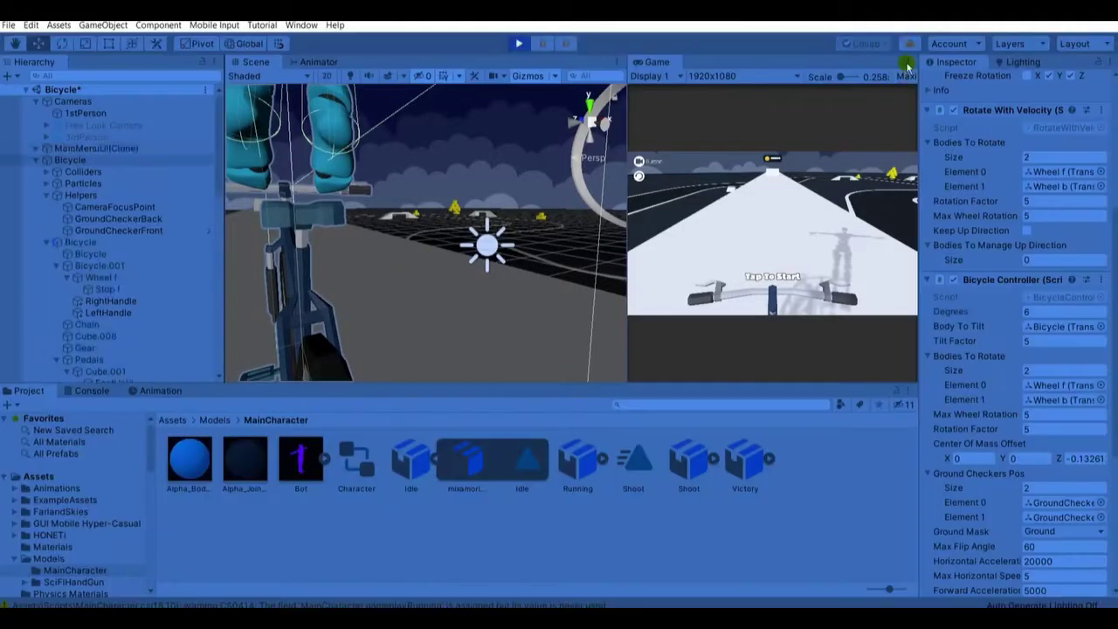
# Step: In Visual Studio, add a rigidbody.AddTorque( call on a new line in AdjustFlipAngle
pyautogui.hotkey('alt', 'Tab')
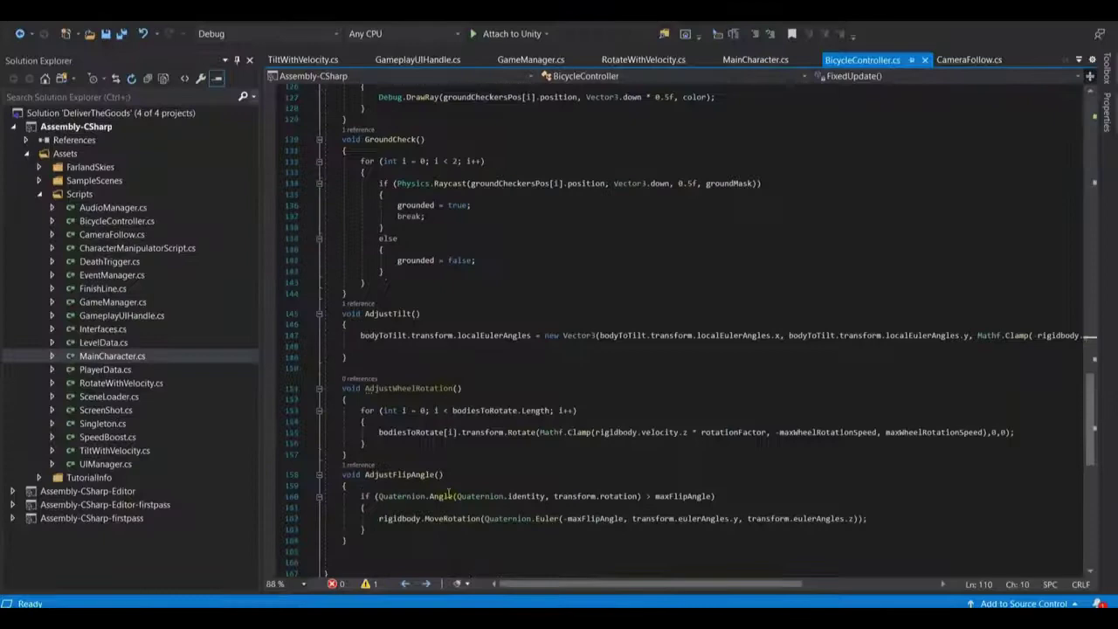
pyautogui.scroll(-2, 906, 449)
pyautogui.click(907, 452)
pyautogui.press('Return')
pyautogui.write('rigidbody.Ad')
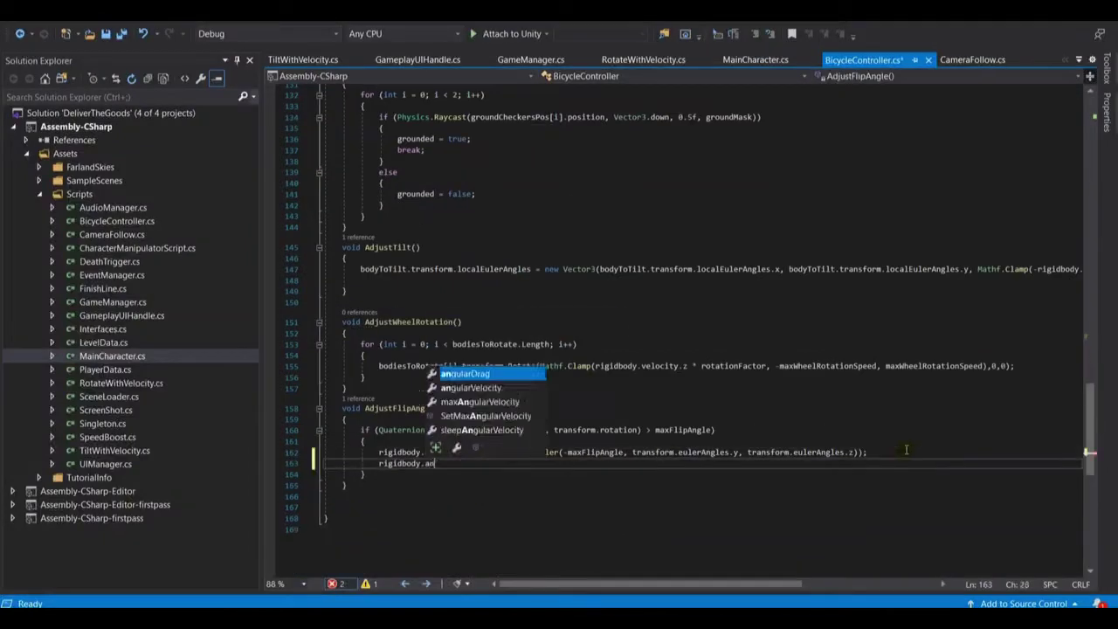
pyautogui.write('dTorque(Vector3.left*10);')
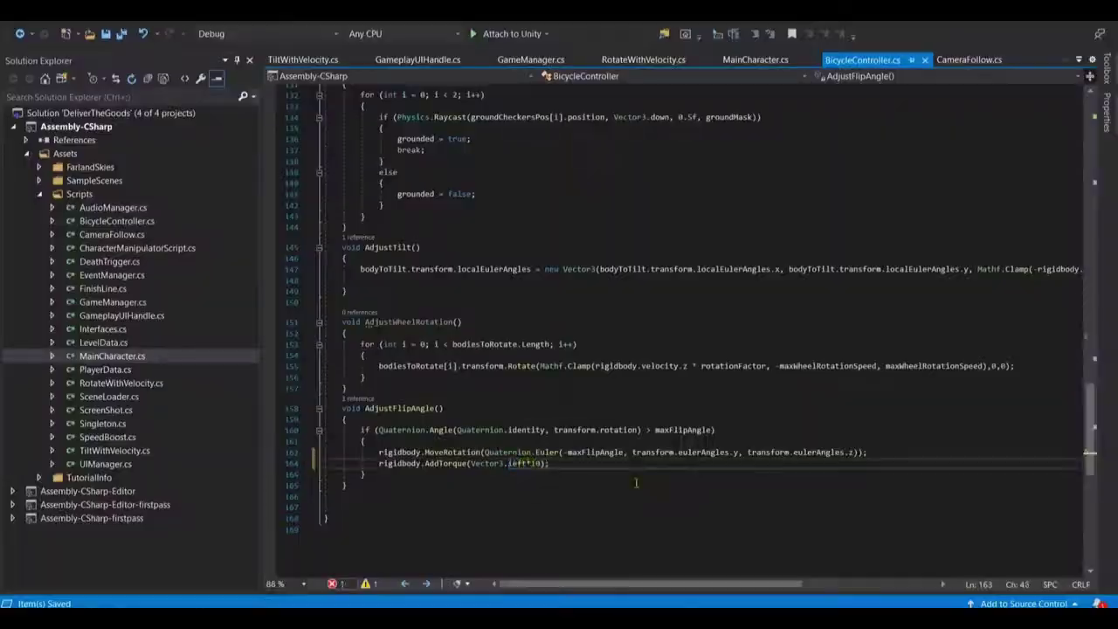
# Step: Restart the game to test the torque change and switch to the free-look camera
pyautogui.click(521, 45)
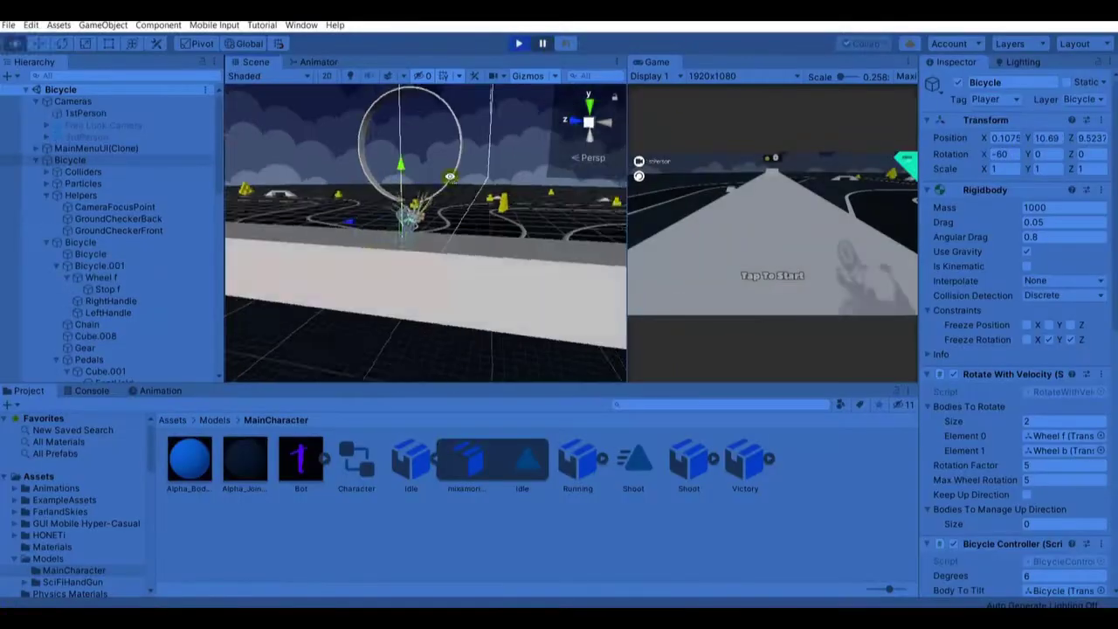
pyautogui.click(661, 163)
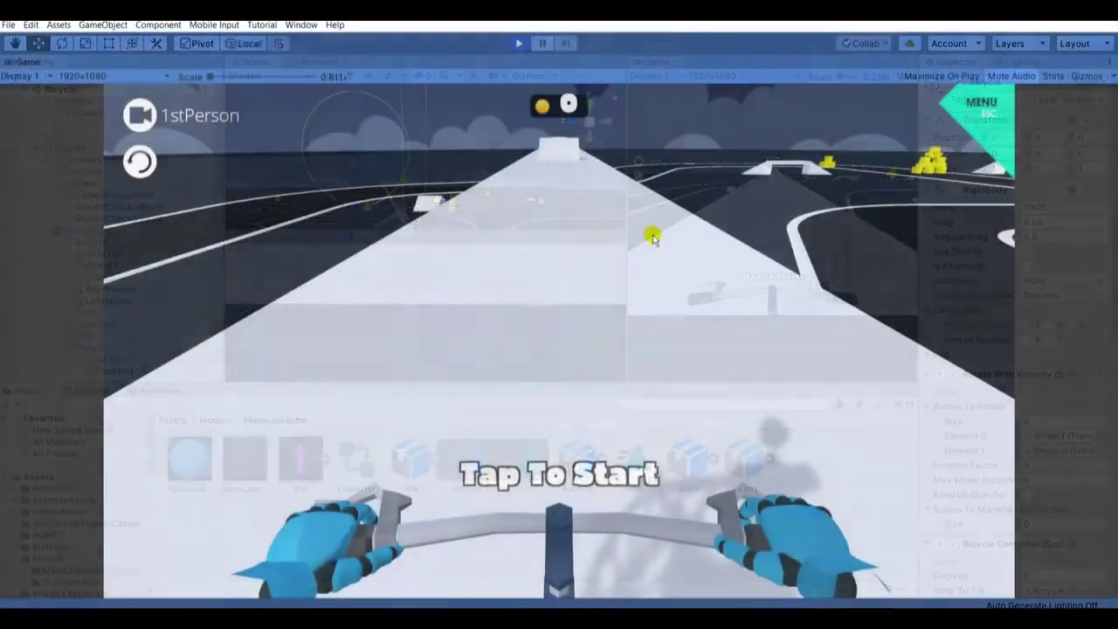
# Step: Start the ride and cycle through the free-look, third-person and first-person cameras
pyautogui.press('c')
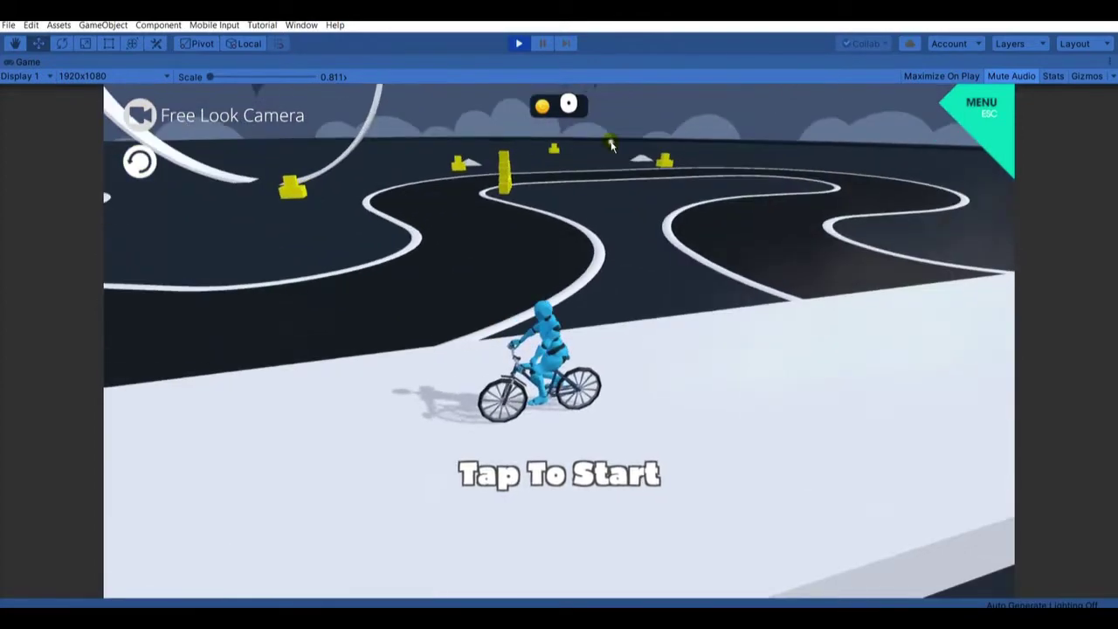
pyautogui.click(612, 145)
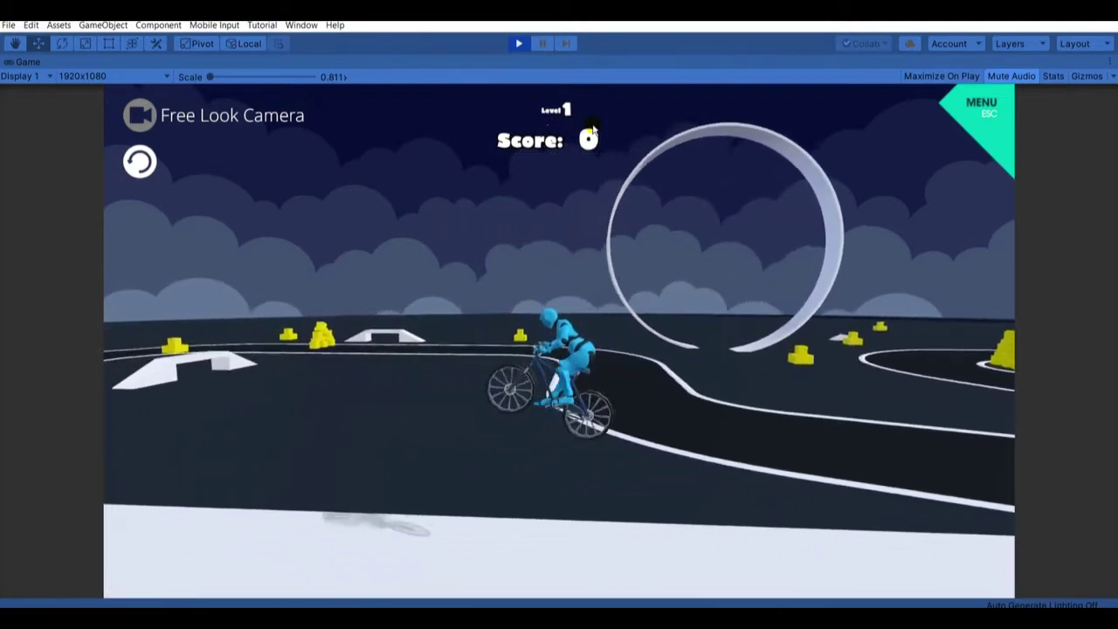
pyautogui.press('c')
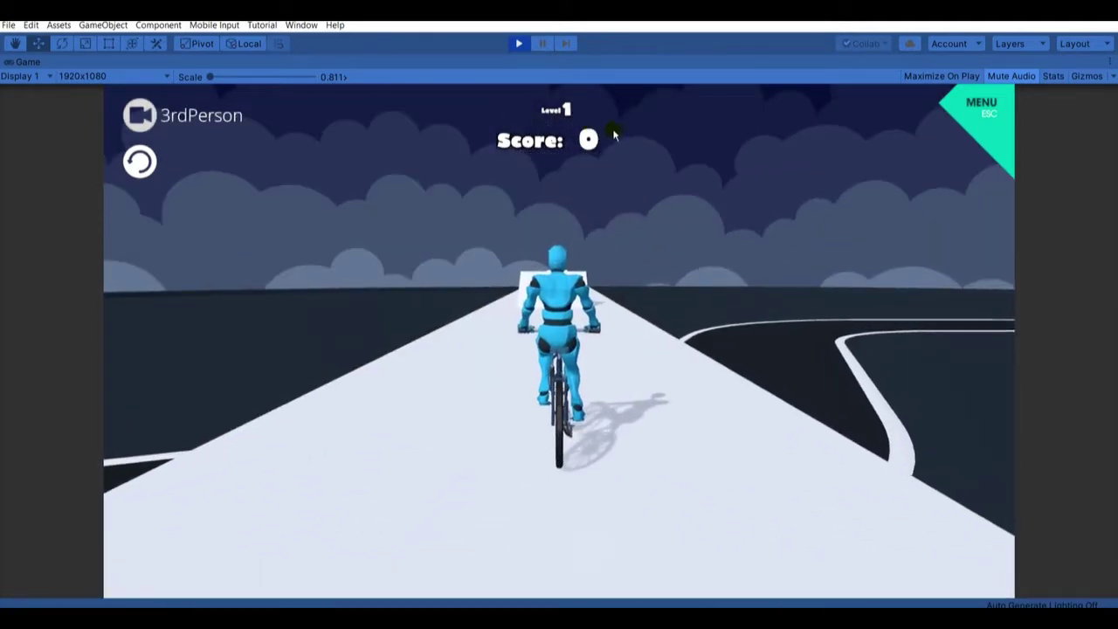
pyautogui.click(609, 120)
pyautogui.click(599, 118)
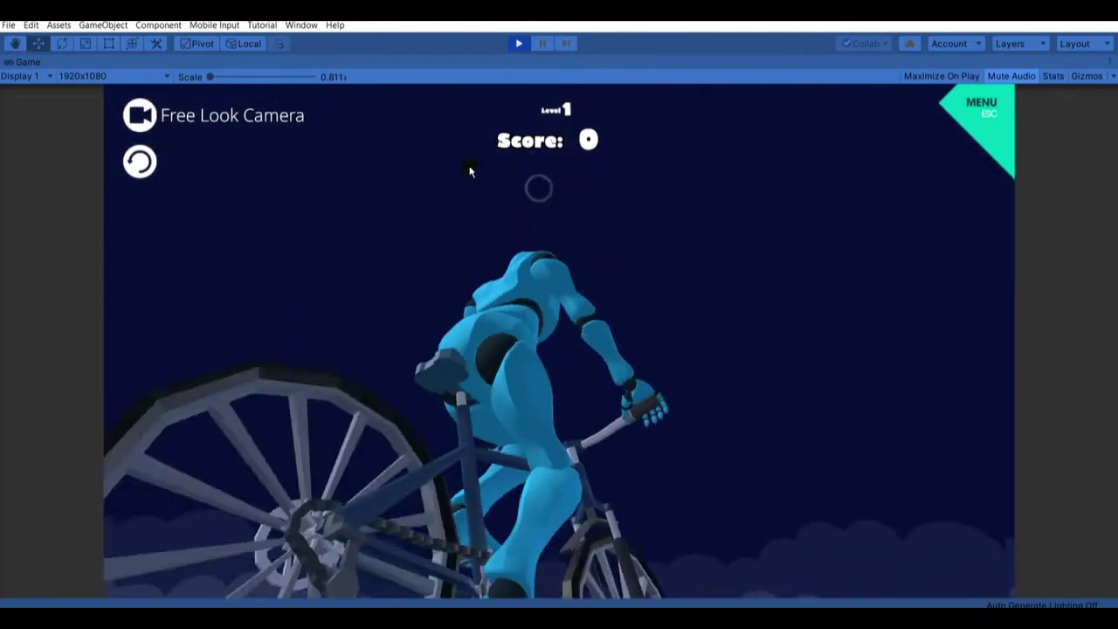
pyautogui.click(471, 123)
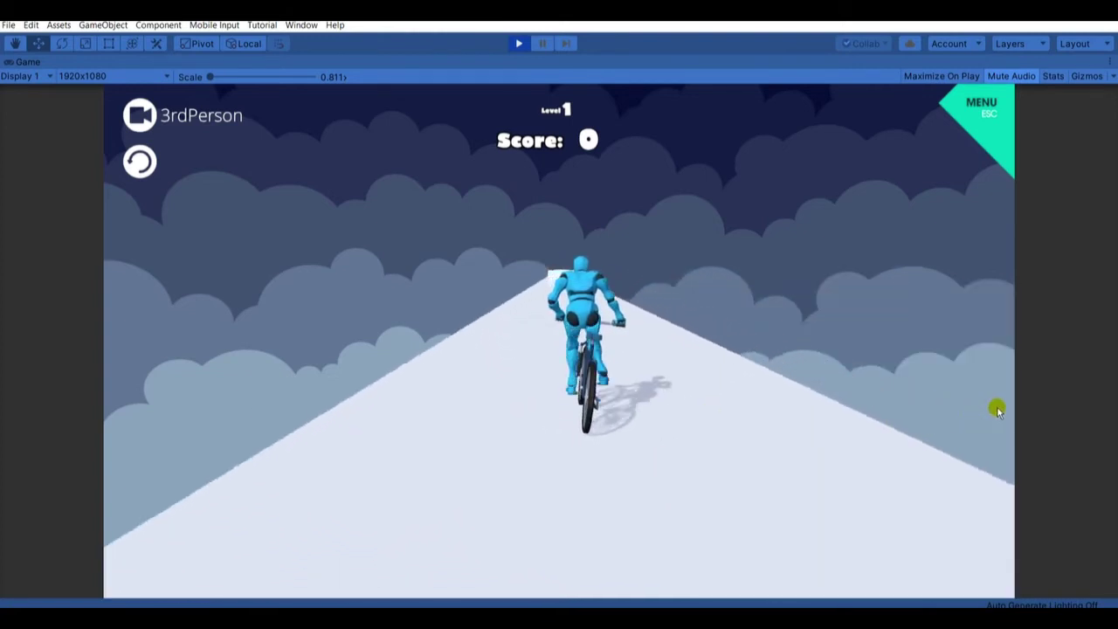
pyautogui.press('c')
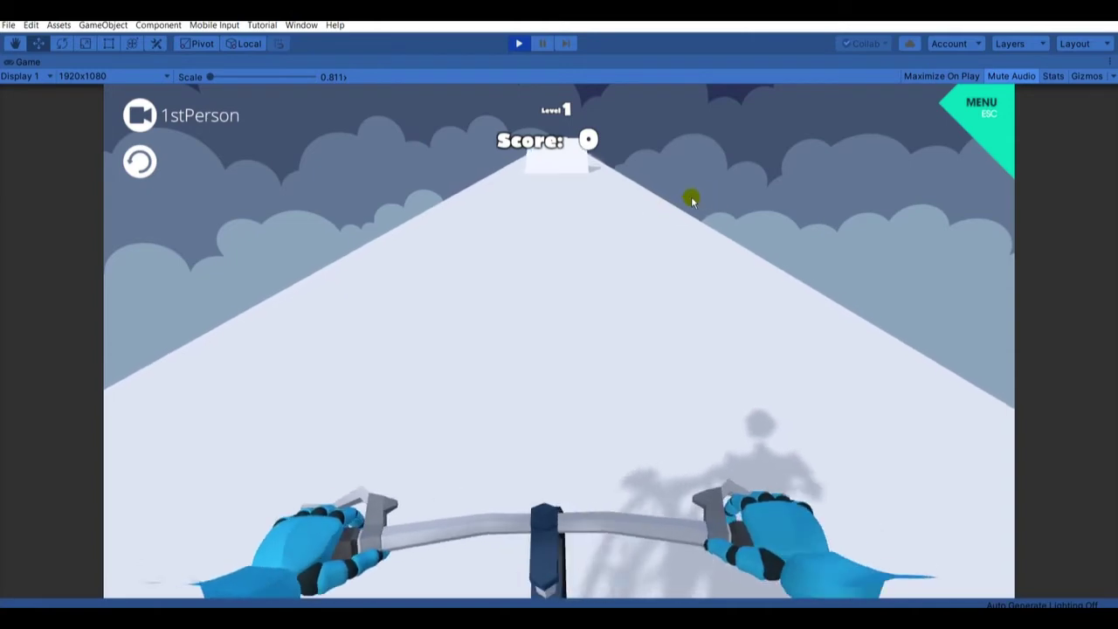
# Step: Steer the rider along the track in first-person view, then stop the game
pyautogui.moveTo(689, 200)
pyautogui.mouseDown()
pyautogui.moveTo(726, 185)
pyautogui.moveTo(669, 198)
pyautogui.mouseUp()
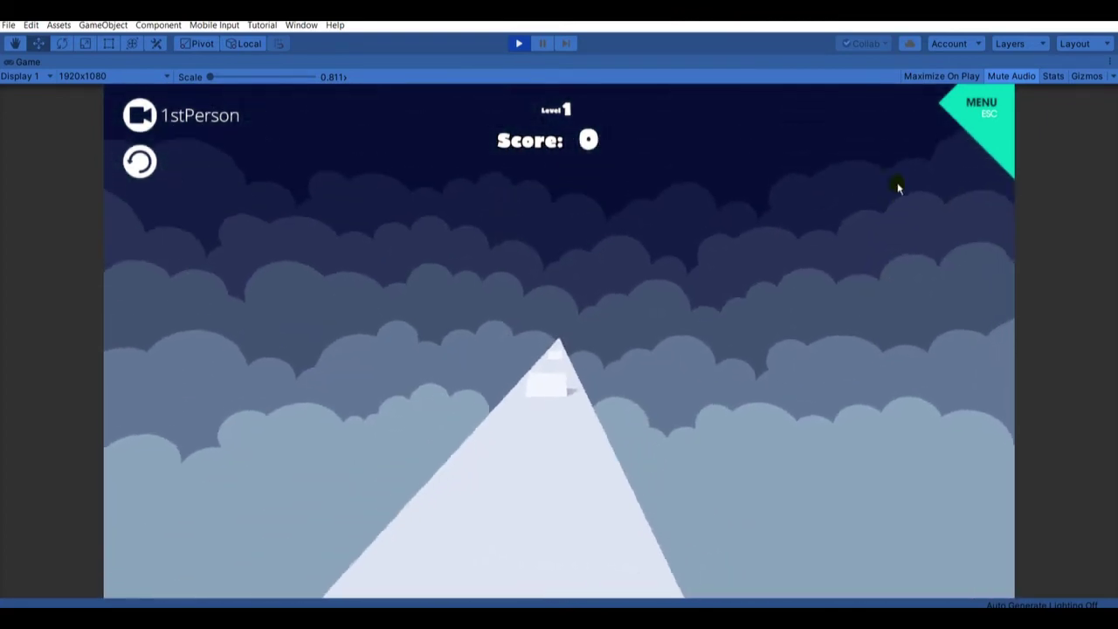
pyautogui.moveTo(669, 197)
pyautogui.mouseDown()
pyautogui.moveTo(755, 208)
pyautogui.moveTo(626, 154)
pyautogui.moveTo(637, 90)
pyautogui.moveTo(552, 80)
pyautogui.mouseUp()
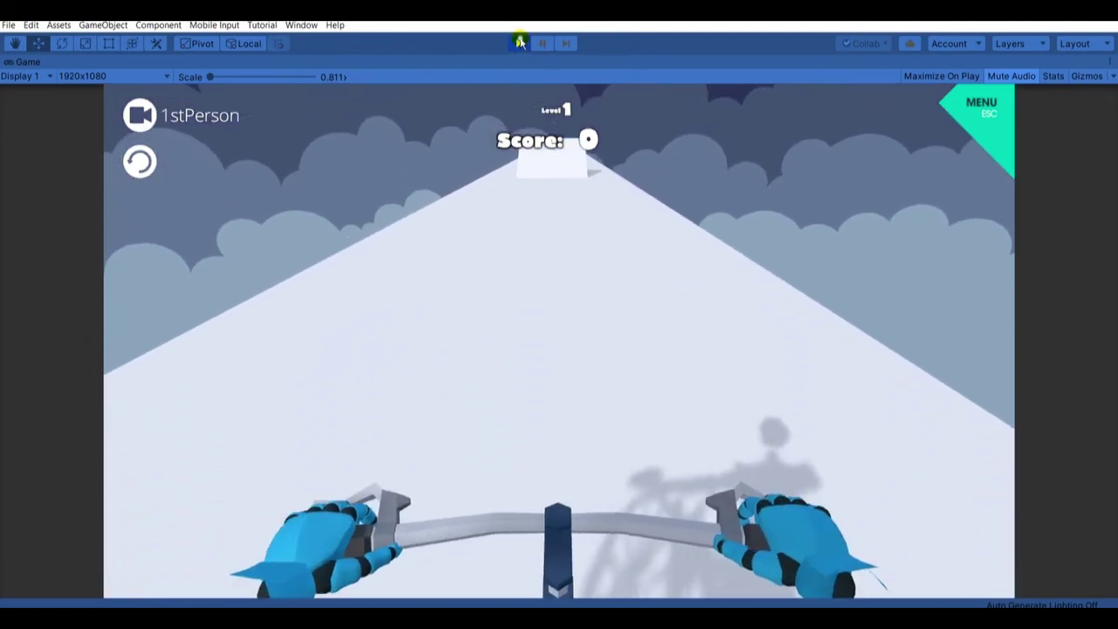
pyautogui.click(519, 42)
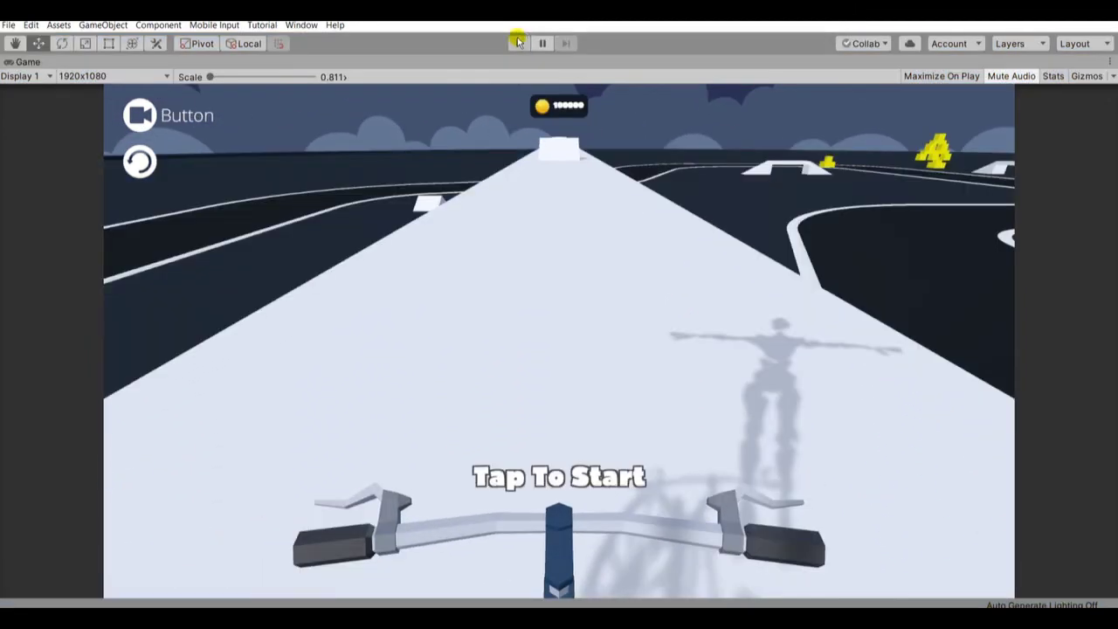